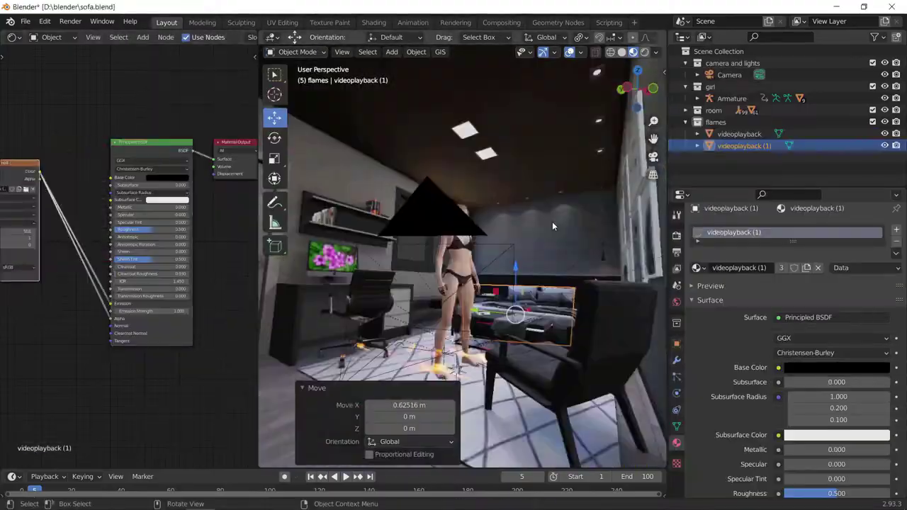
Duplicate the orange 10 W point light to create Point.001.
key("shift+d")
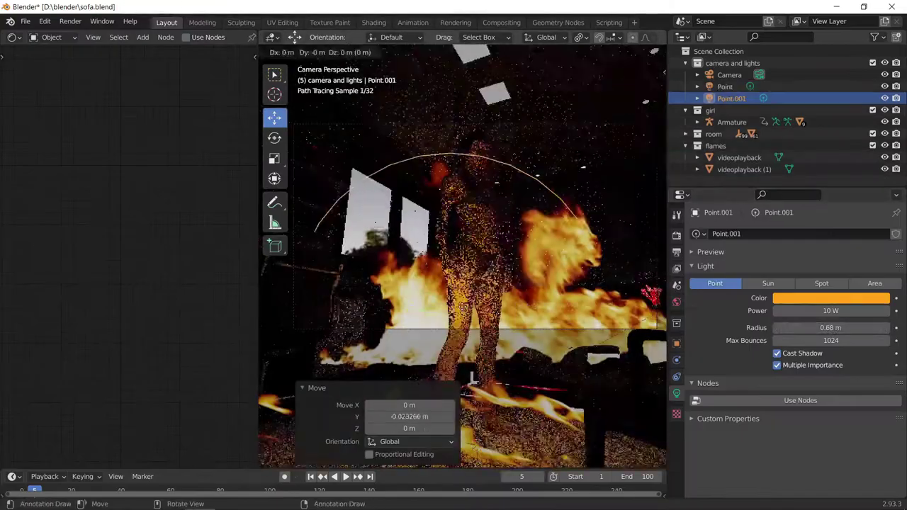